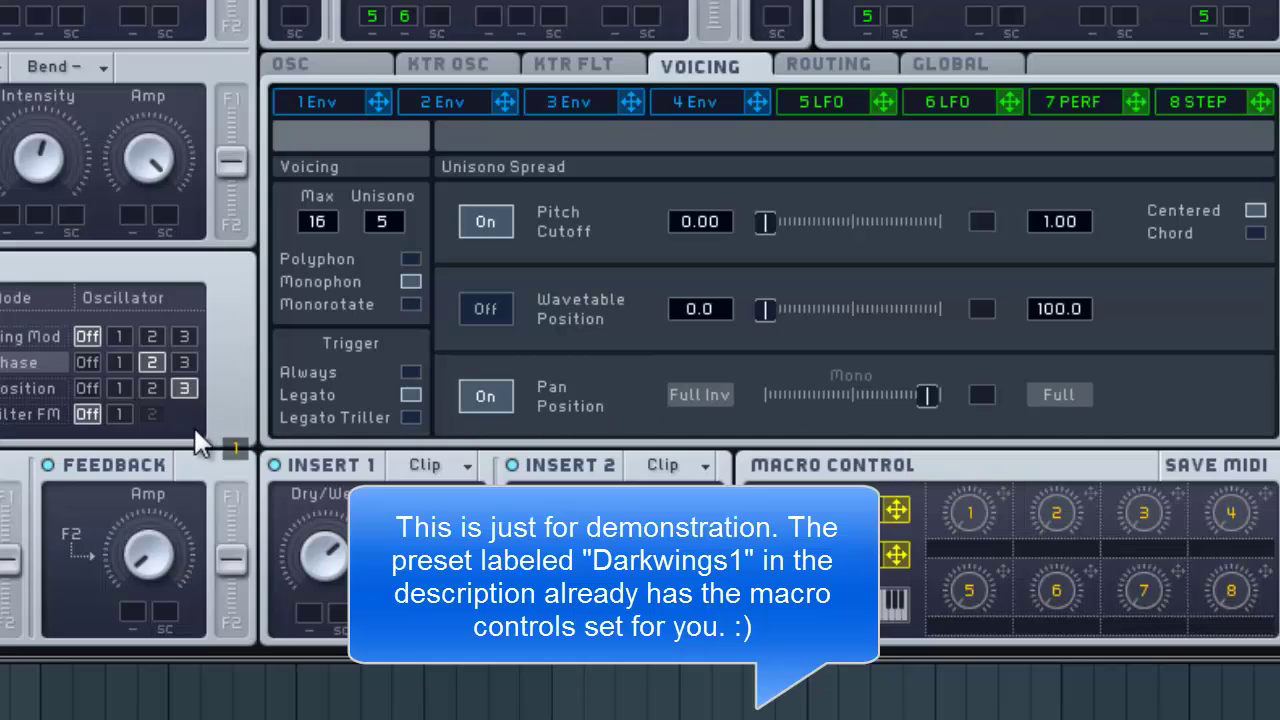
- Assign macro 1 to the Feedback amount, set its modulation depth, and label it 'Feedback'
drag(193, 425, 123, 608)
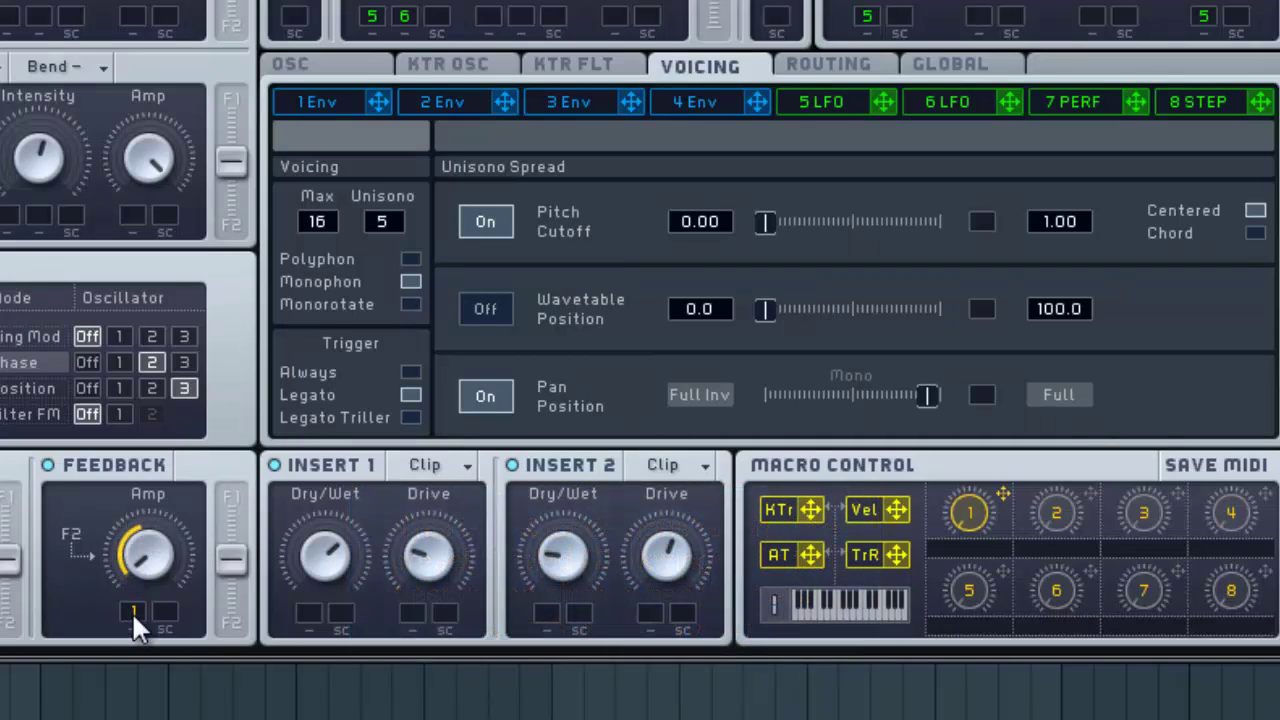
mouse_move(131, 611)
mouse_down()
mouse_move(150, 706)
mouse_move(140, 630)
mouse_up()
text(Feedback)
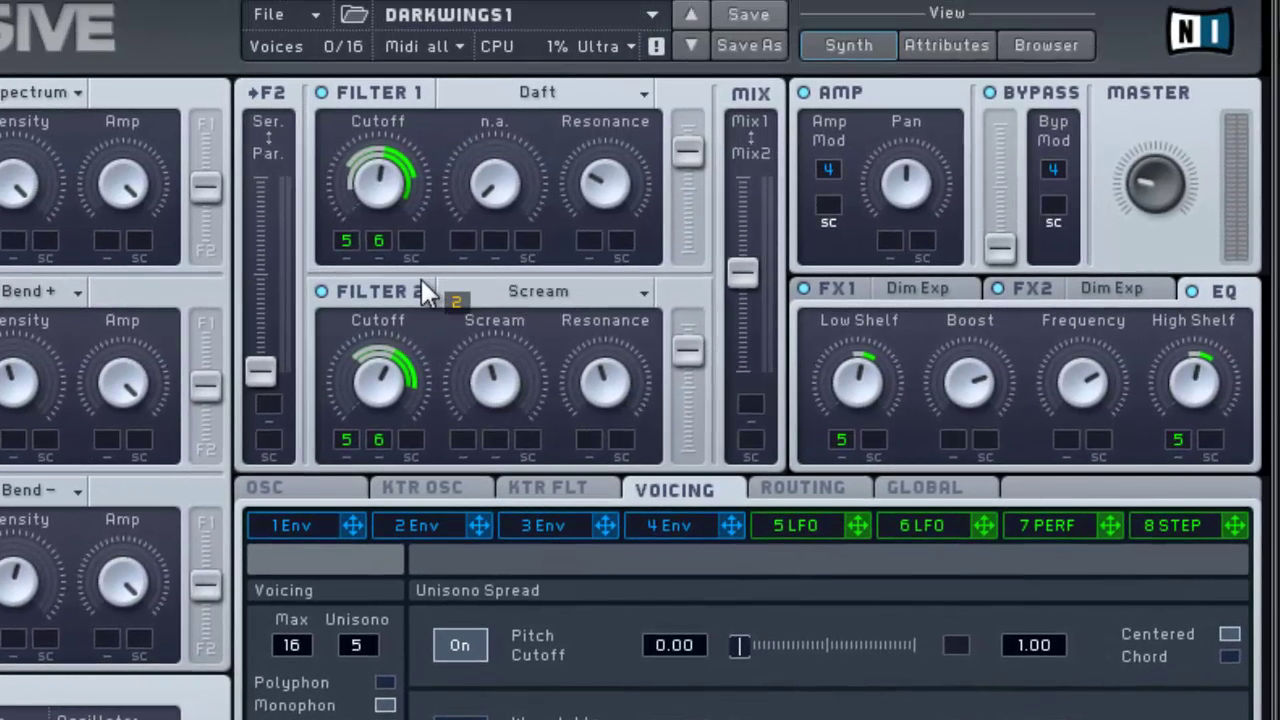
- Assign macros 2–4 to Filter 2 Scream and Filter 1/2 Cutoff, labelled 'Scream', 'Flt1-CO', 'Flt2-CO'
drag(472, 404, 463, 436)
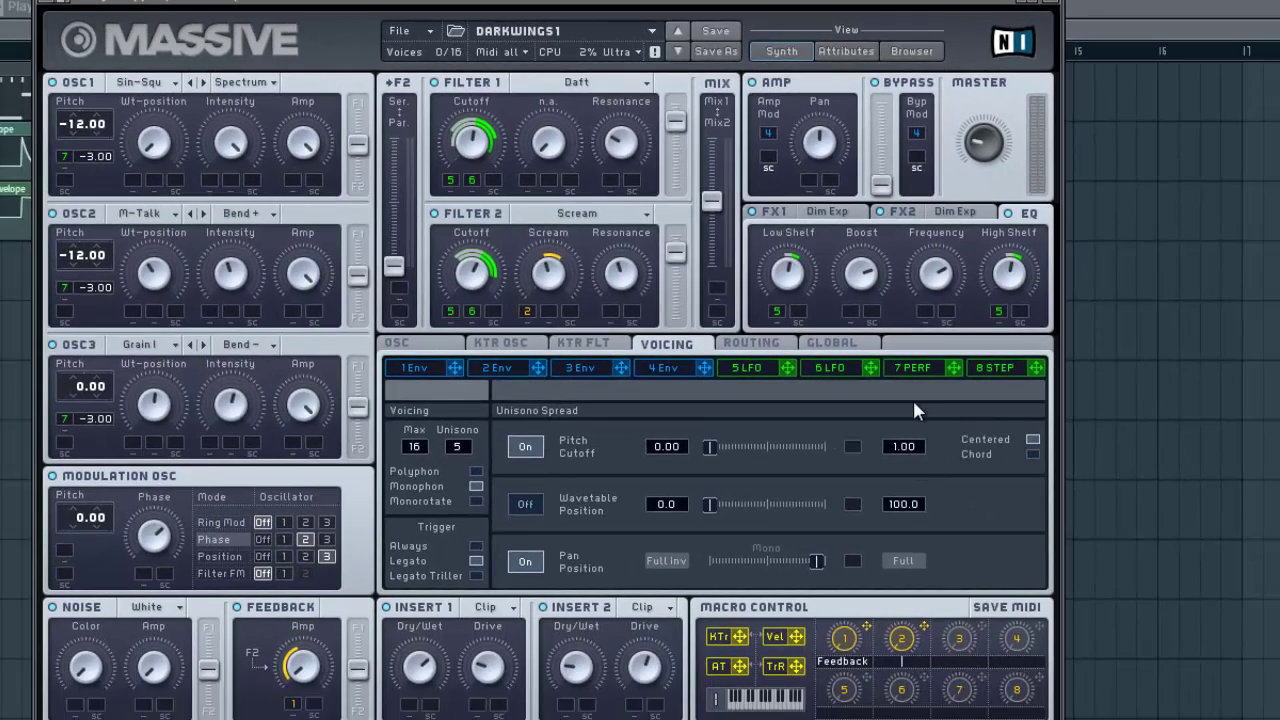
text(Scream)
drag(981, 628, 491, 183)
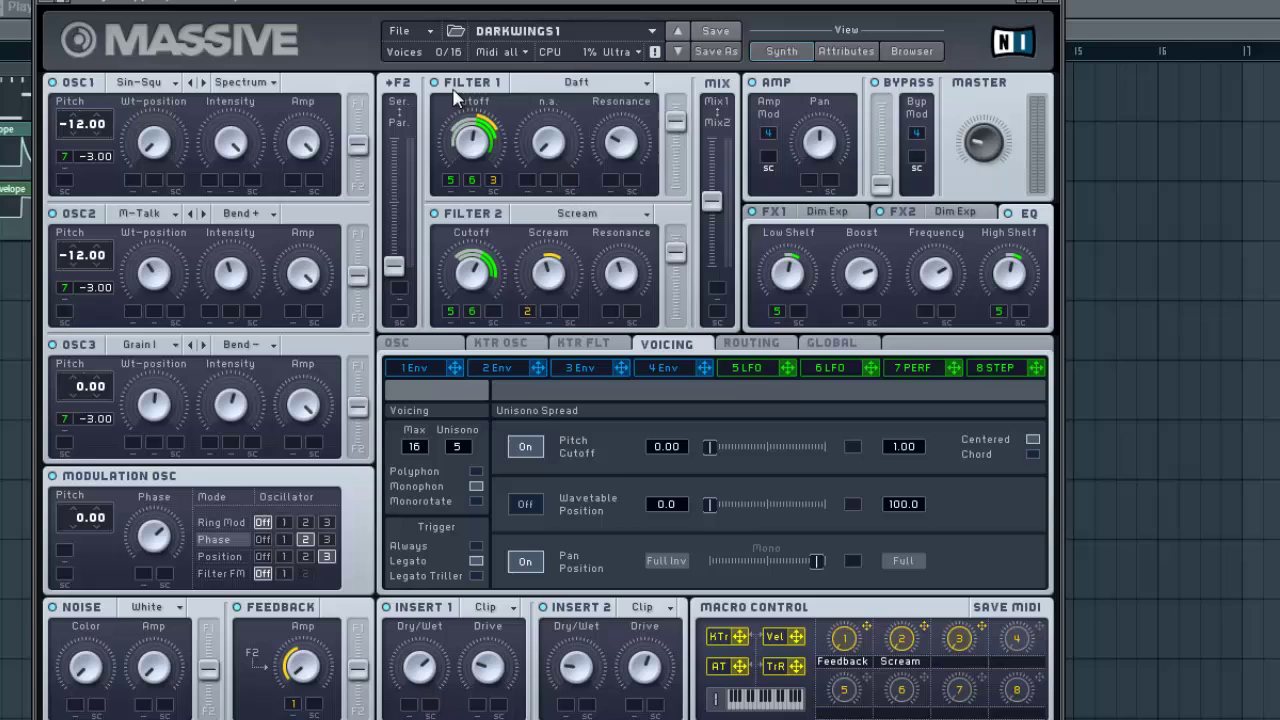
drag(1038, 630, 497, 315)
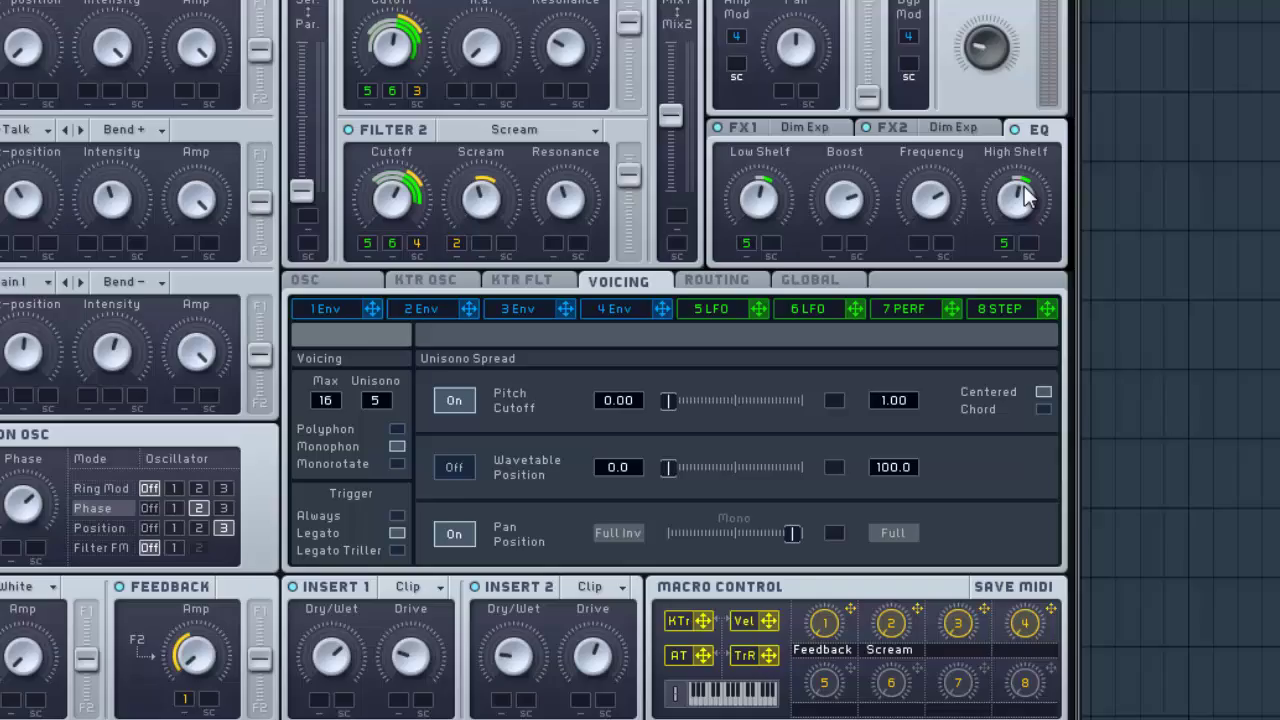
click(957, 650)
text(Flt)
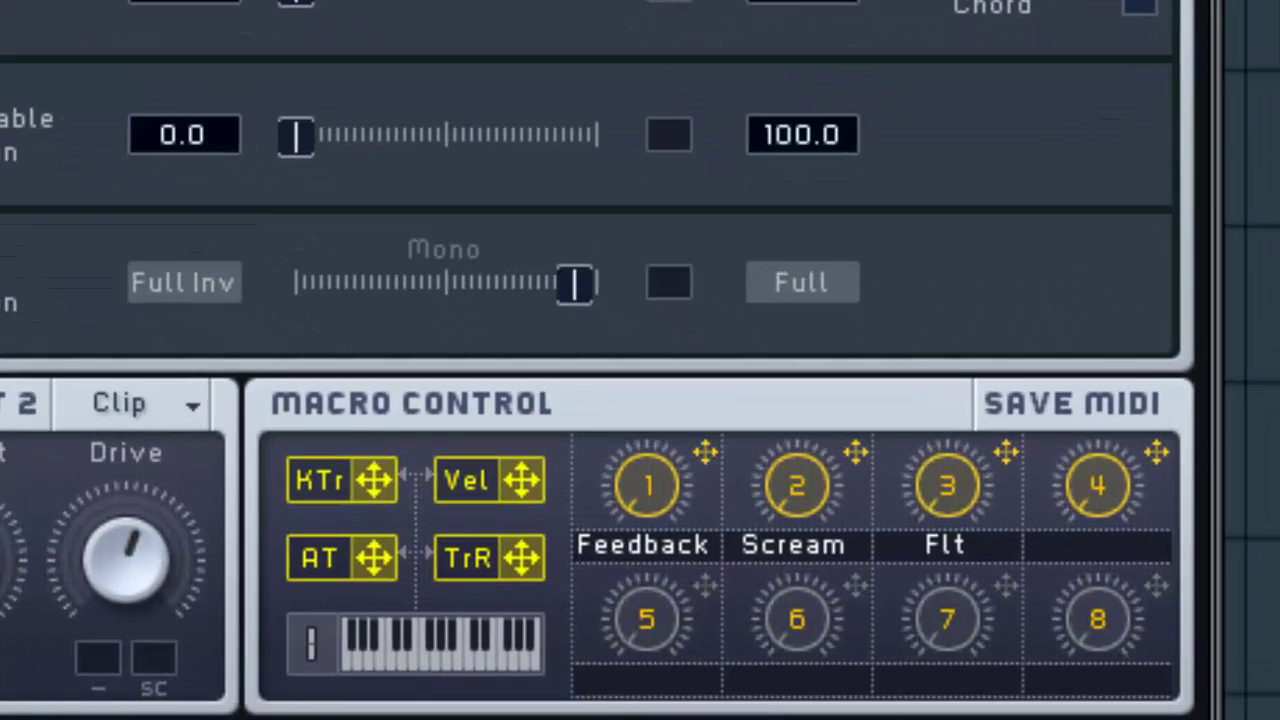
text(1-CO)
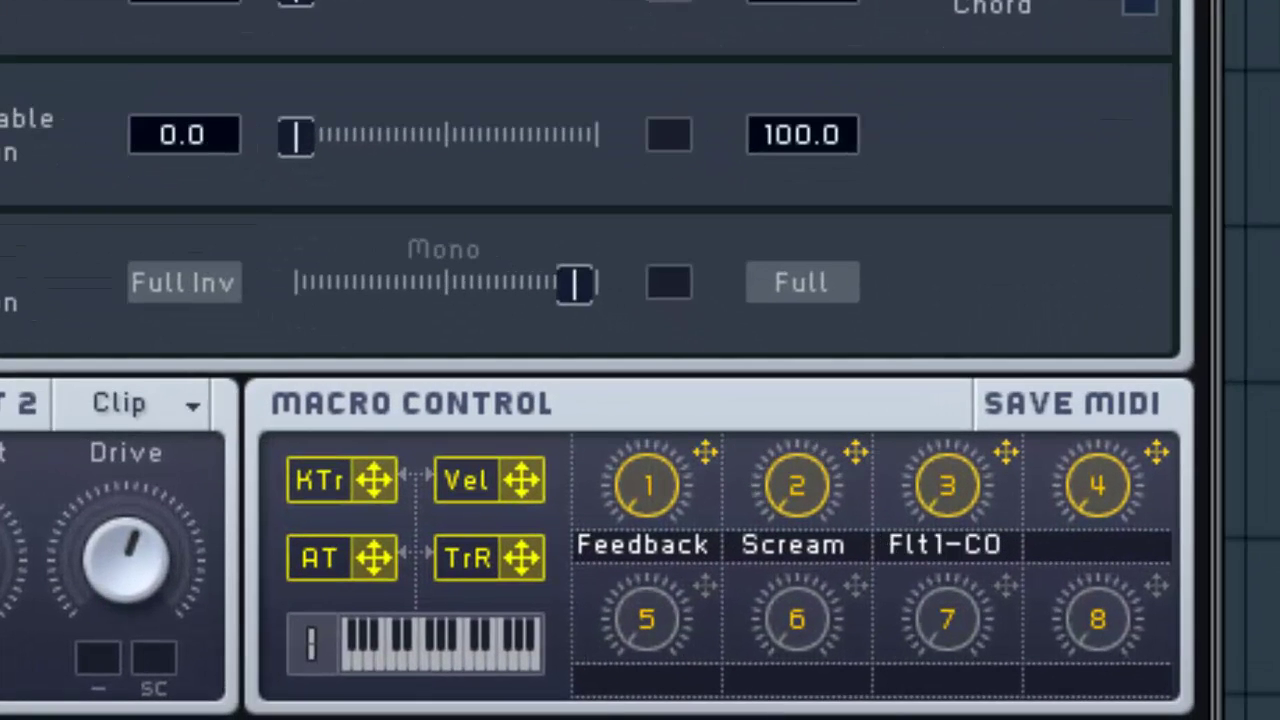
click(1114, 566)
text(Flt2-CO)
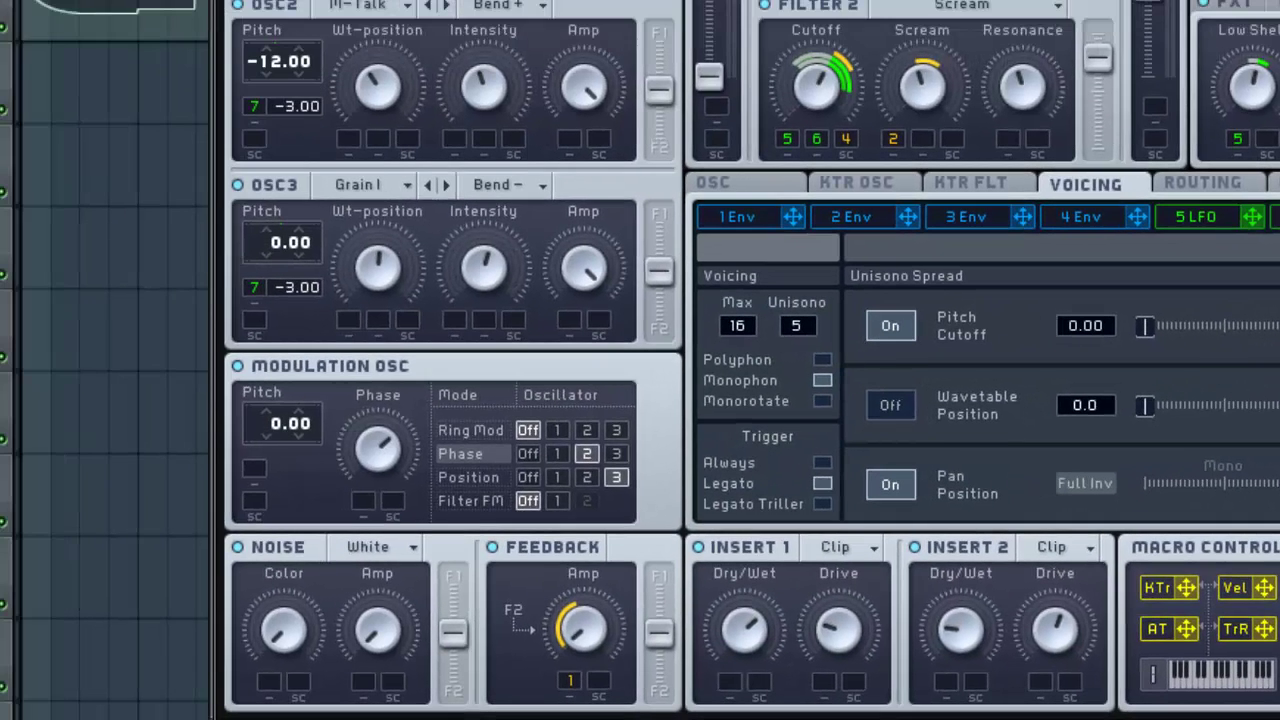
- Route macro 5 to the modulation oscillator's Phase, with depth set, and to its Pitch
drag(1270, 650, 367, 410)
drag(364, 501, 370, 402)
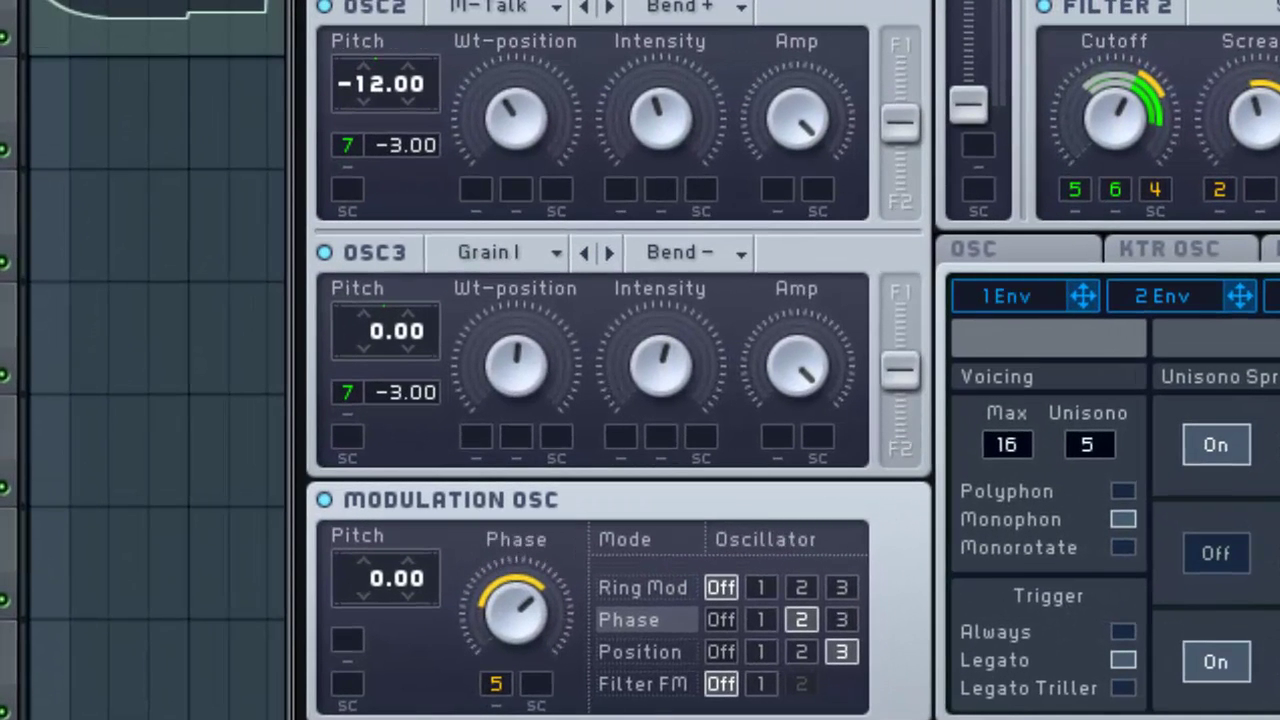
drag(1275, 640, 347, 639)
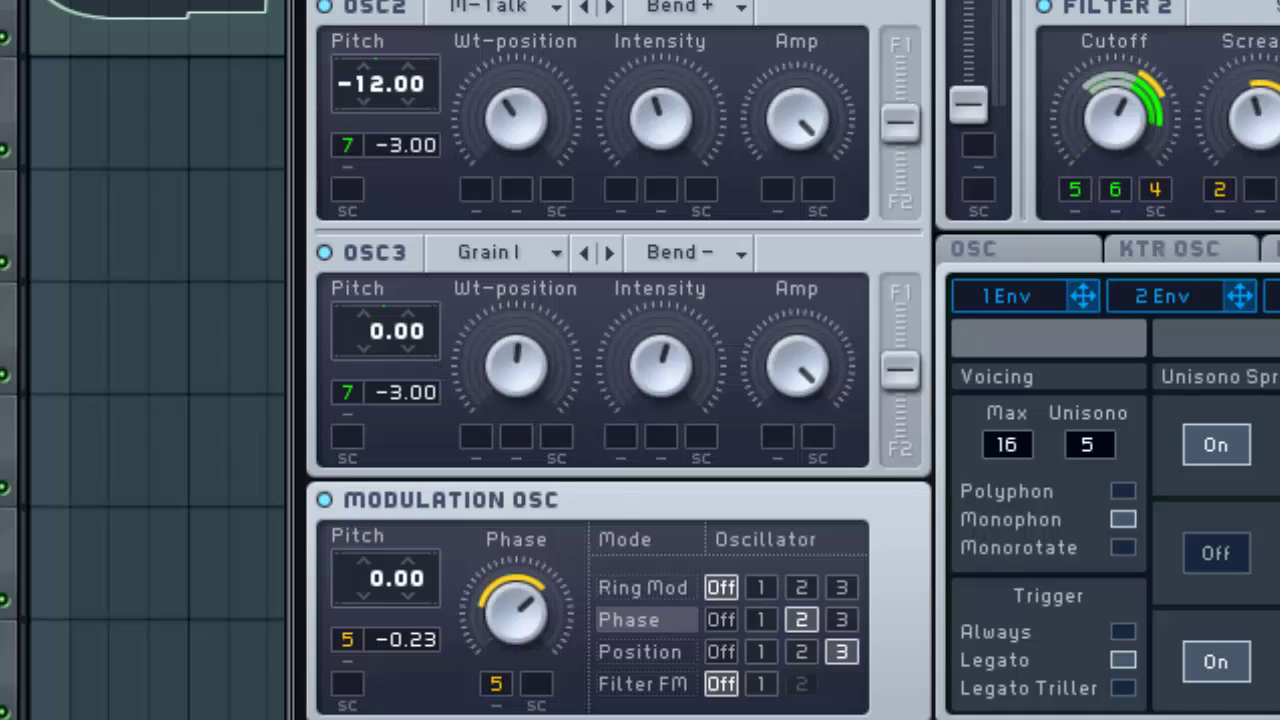
- Route macro 5 to OSC3 and OSC2 Wt-position and Intensity
drag(1275, 470, 474, 437)
drag(1279, 540, 603, 438)
drag(1279, 540, 621, 437)
drag(1279, 540, 476, 189)
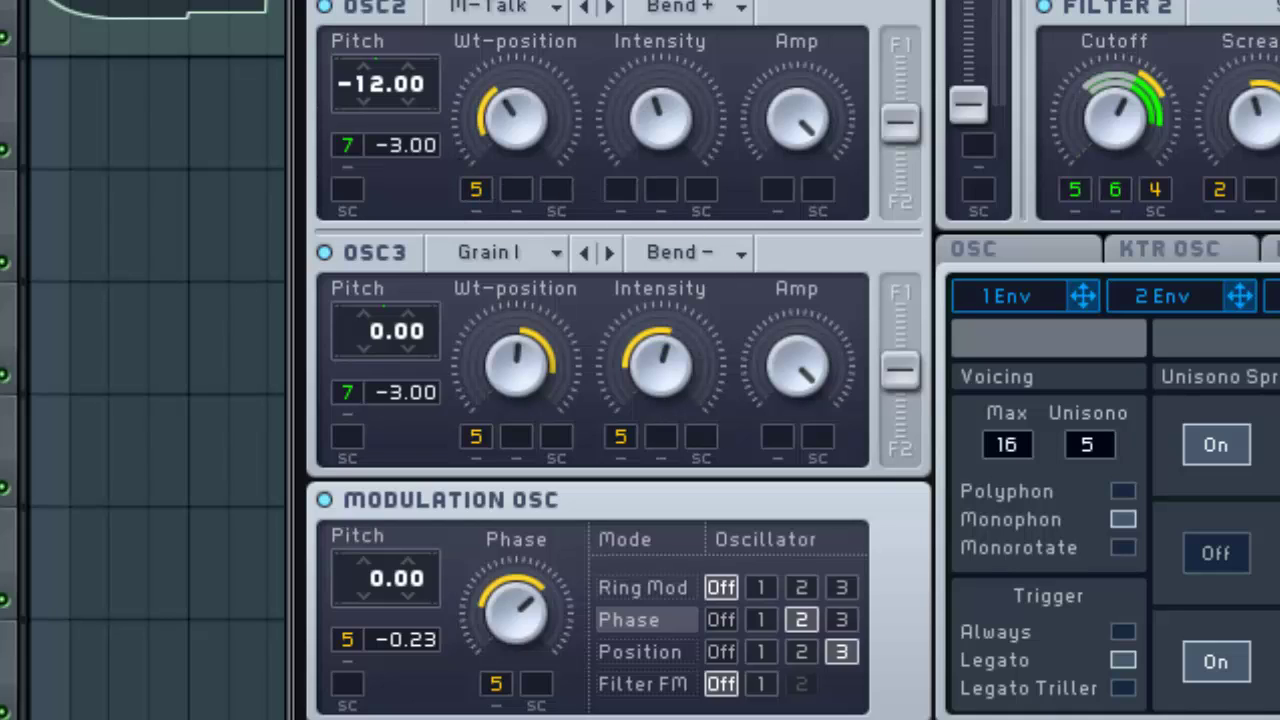
drag(1279, 540, 625, 187)
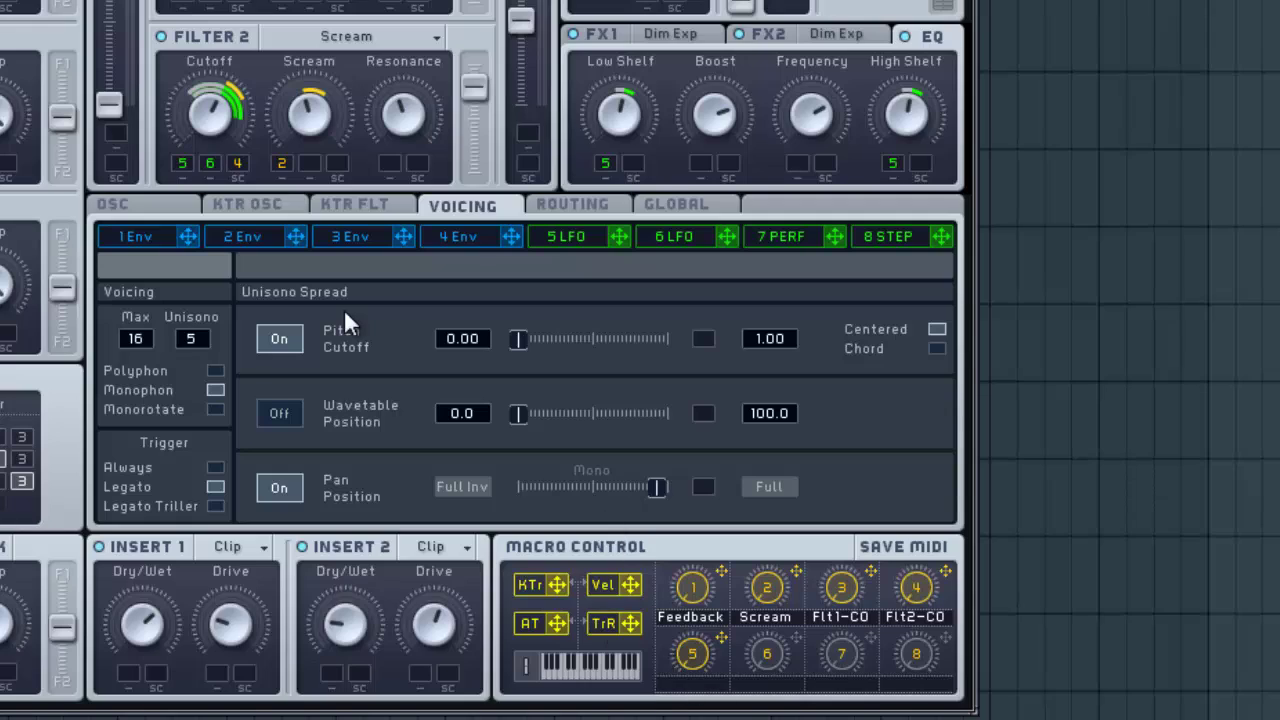
- Label macro 5 'Sound', assign macros 6 and 7 to EQ Boost and Frequency, and label macro 7 'Freq'
text(Sound)
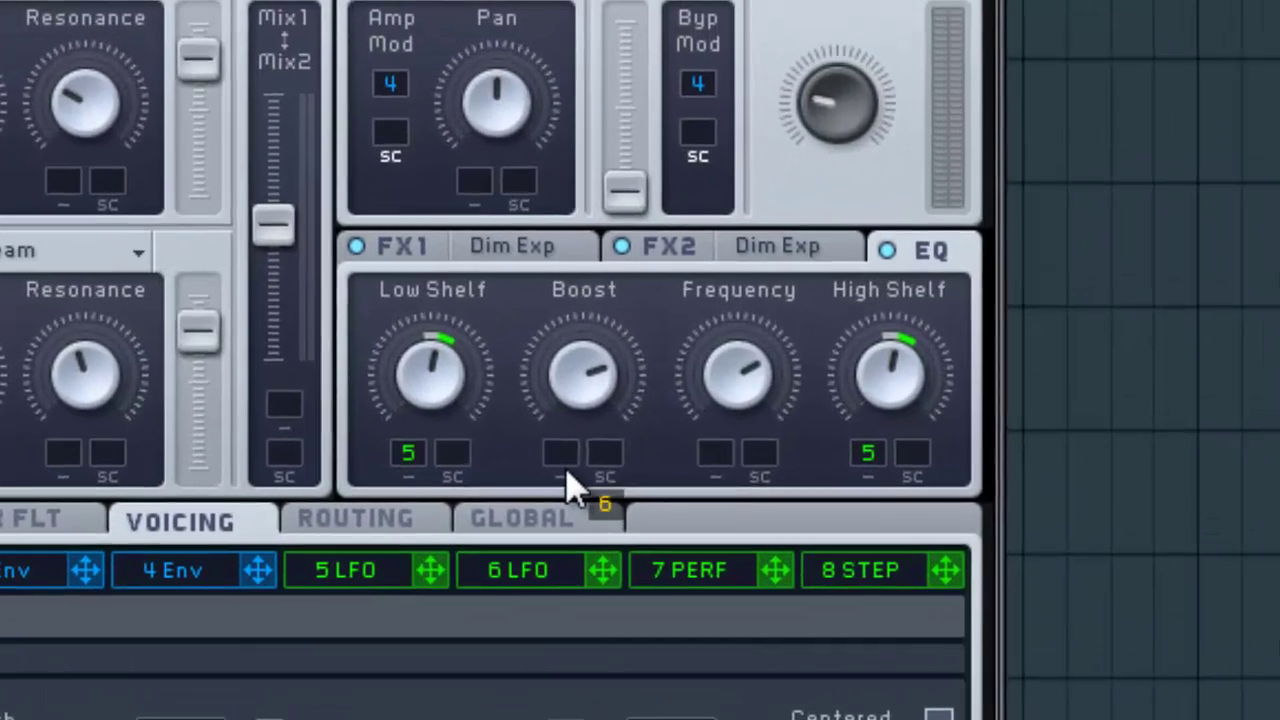
drag(570, 488, 563, 458)
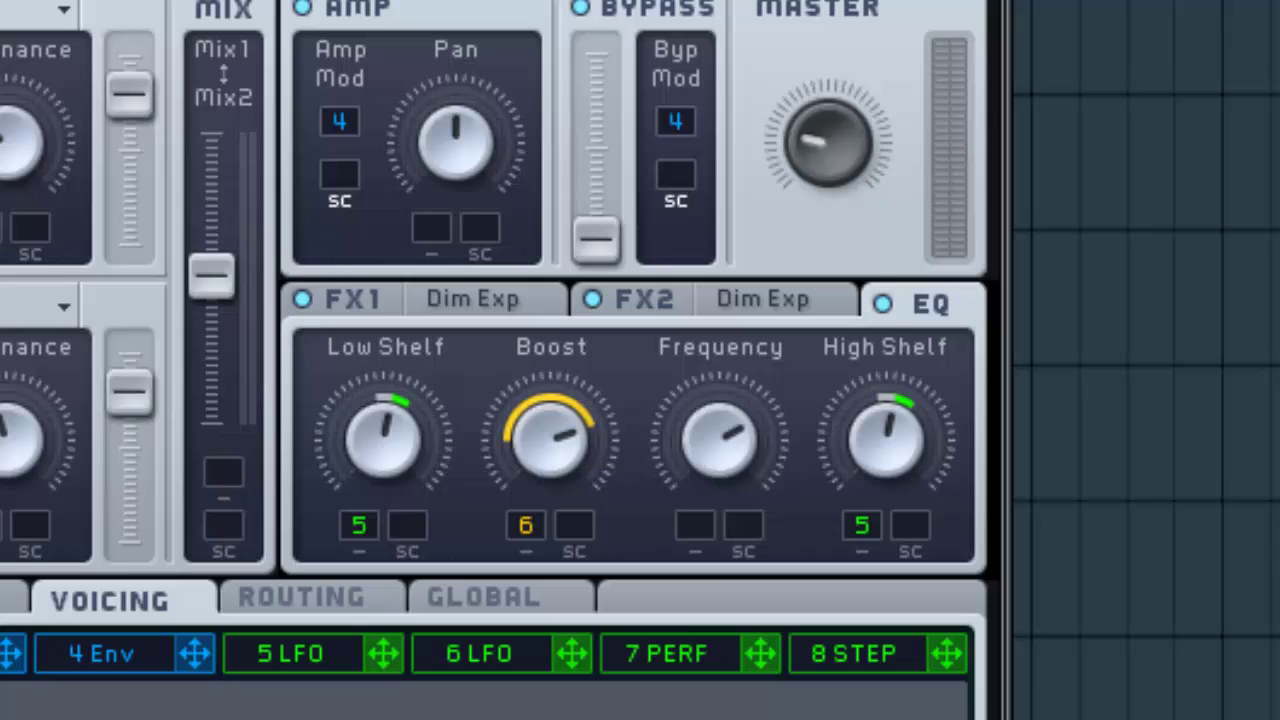
drag(681, 716, 695, 528)
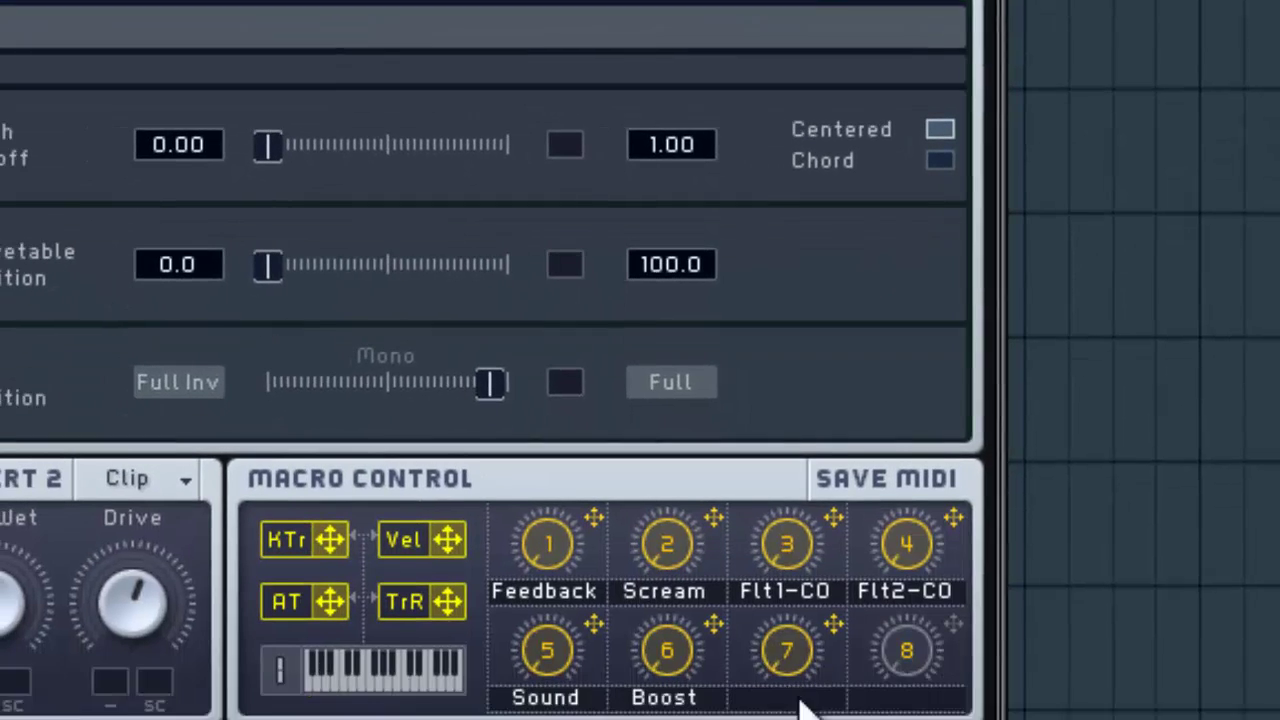
click(798, 700)
text(Freq)
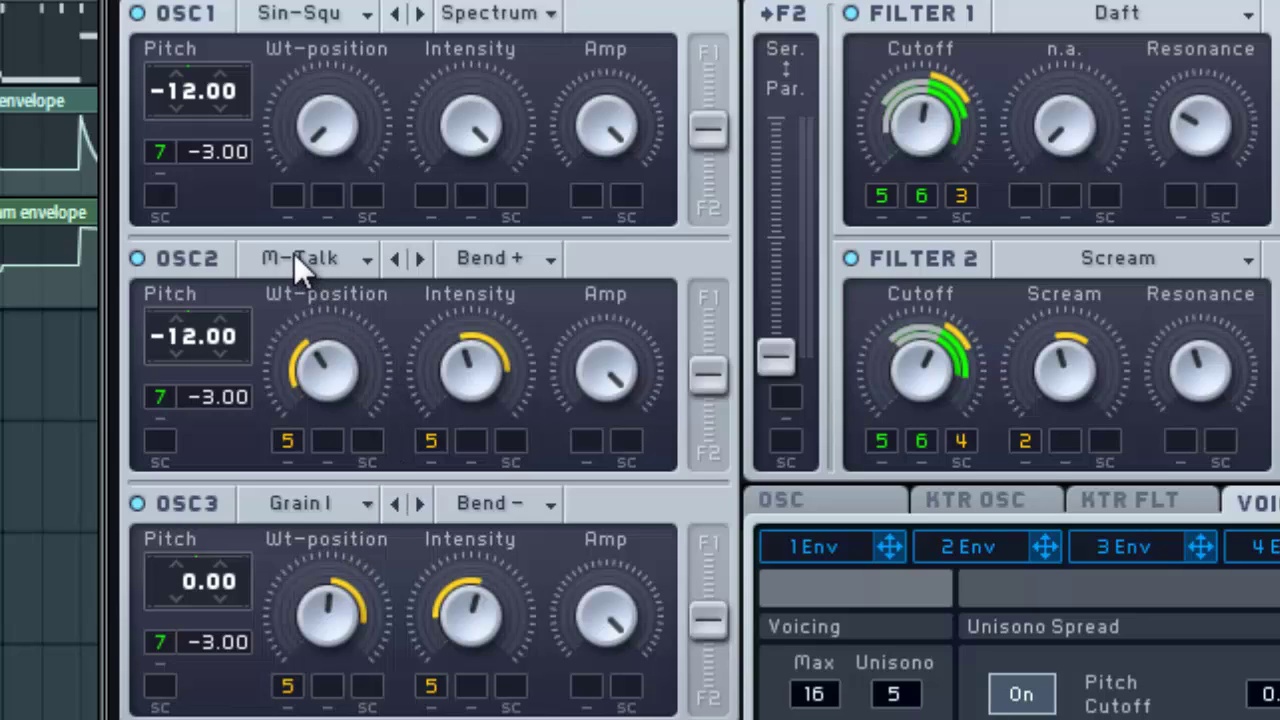
- Keep OSC2's wavetable mode on Bend +, then display performer 7's 16-step pattern
click(545, 258)
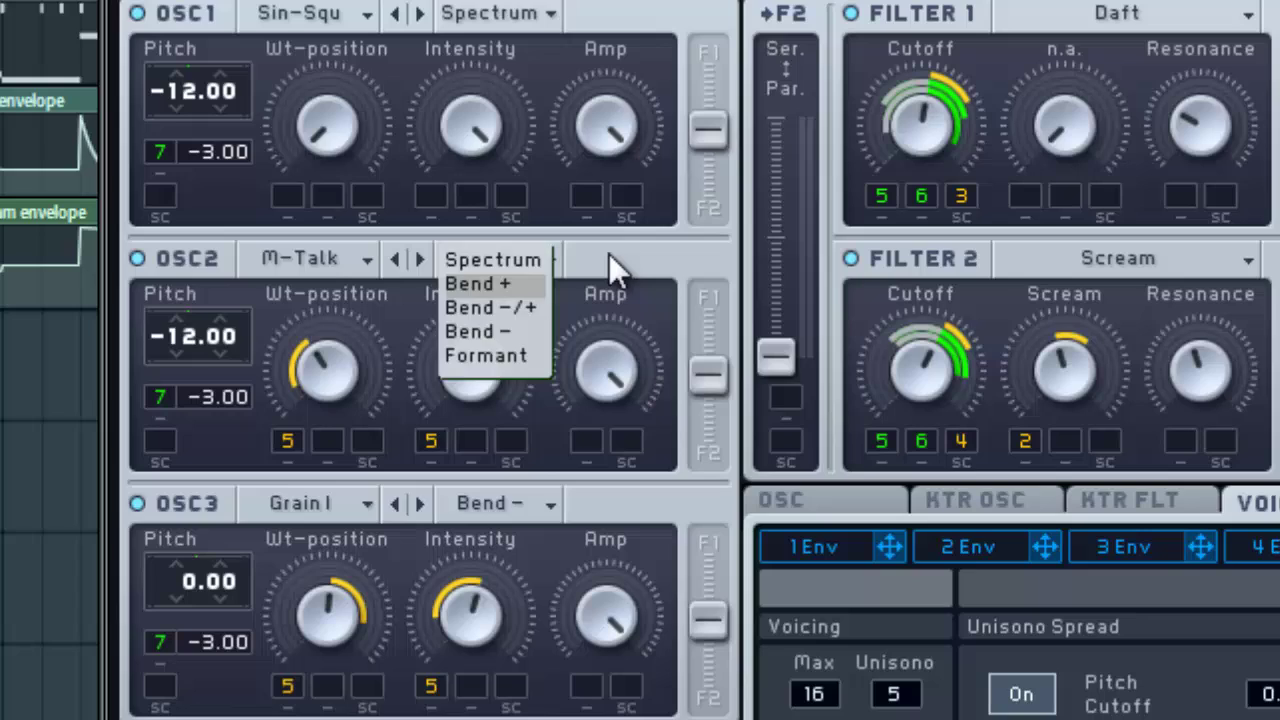
click(478, 284)
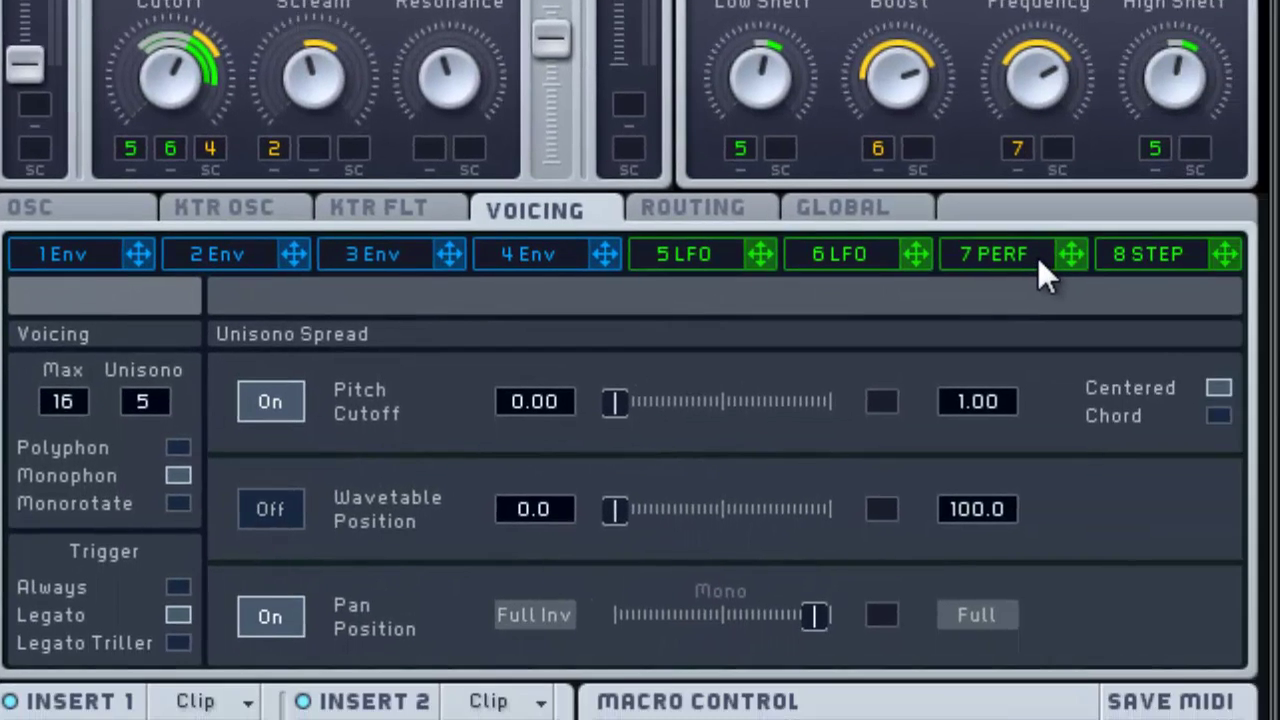
click(1037, 257)
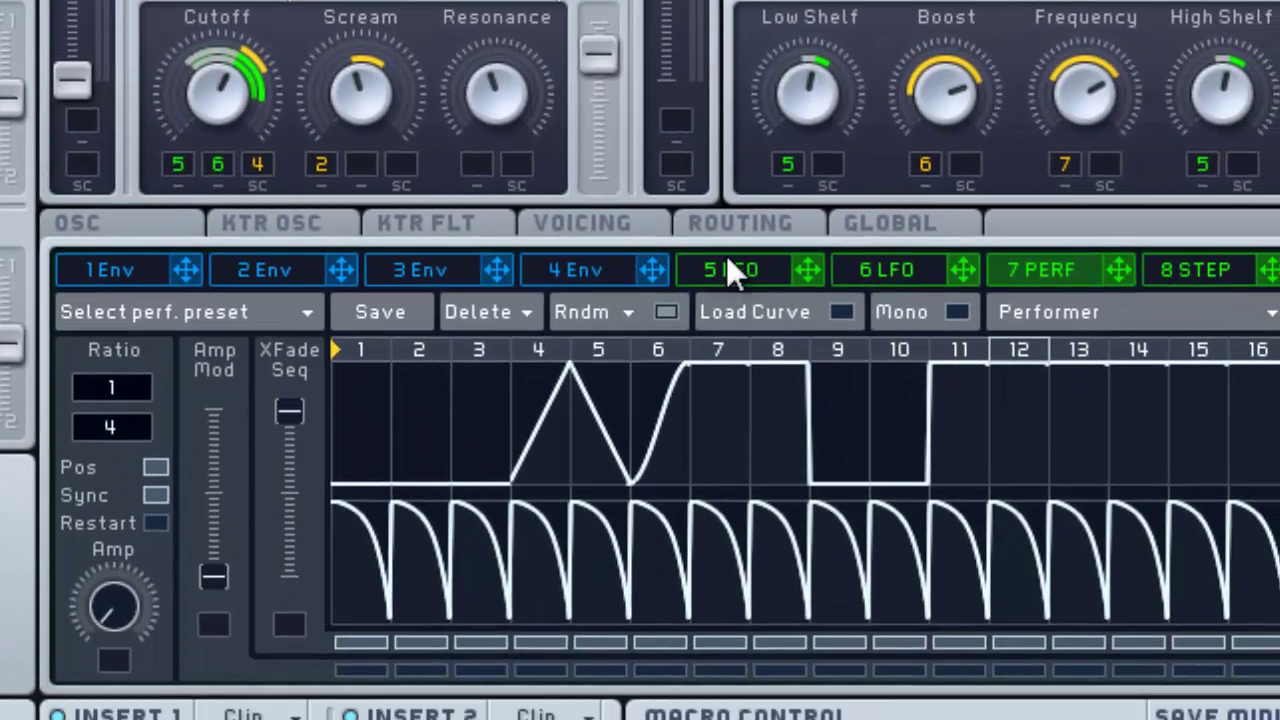
- Compare LFO 5's 1/4 rate with LFO 6's 1/16 rate, ending on the stepper 8 grid
click(813, 626)
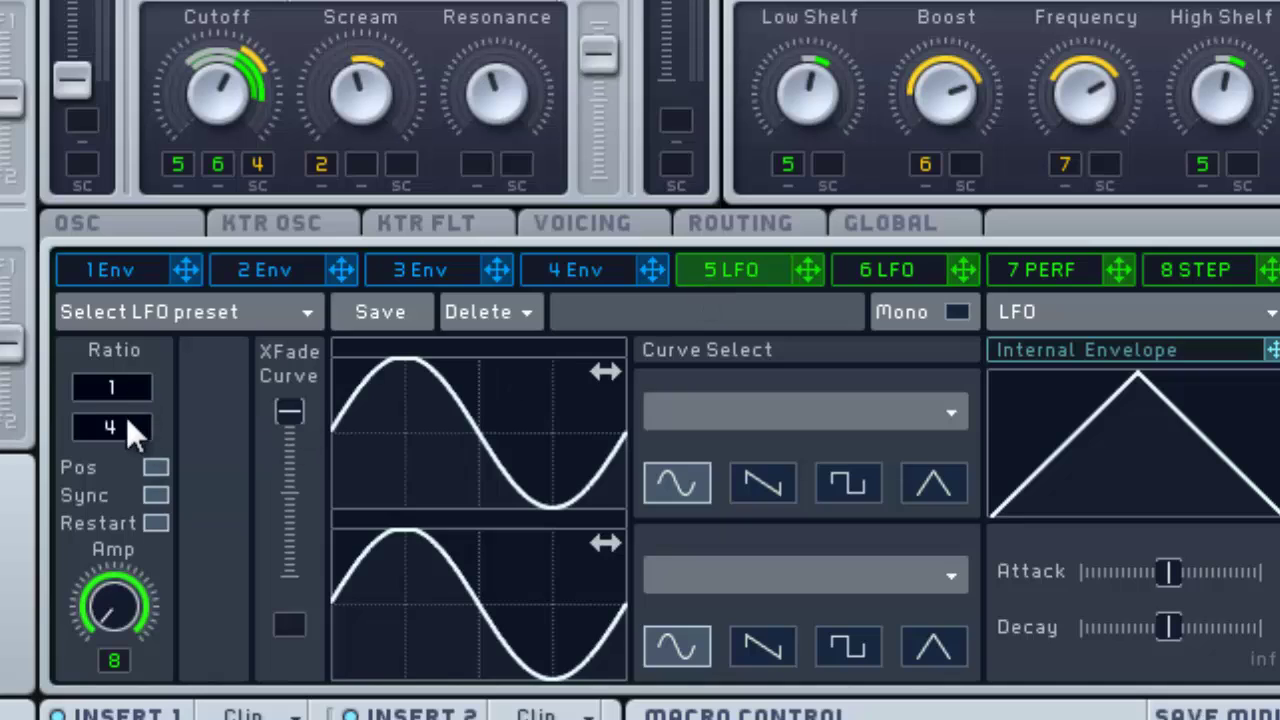
click(848, 278)
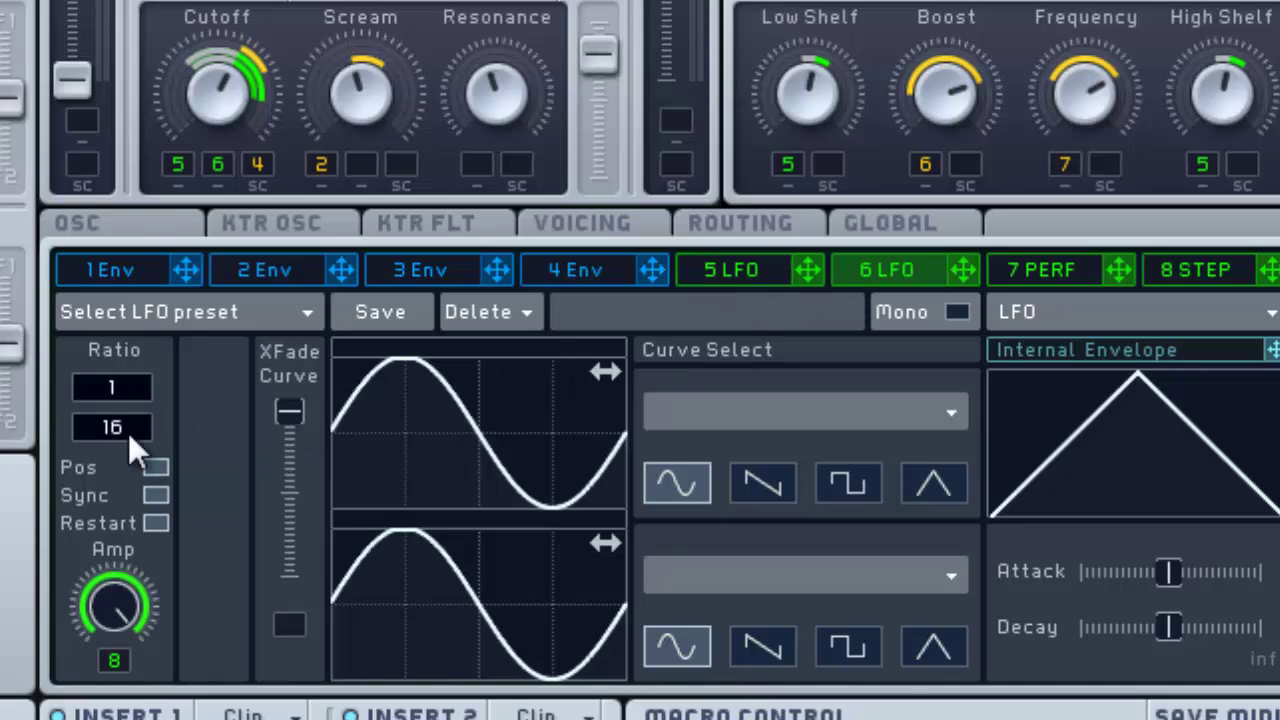
click(800, 281)
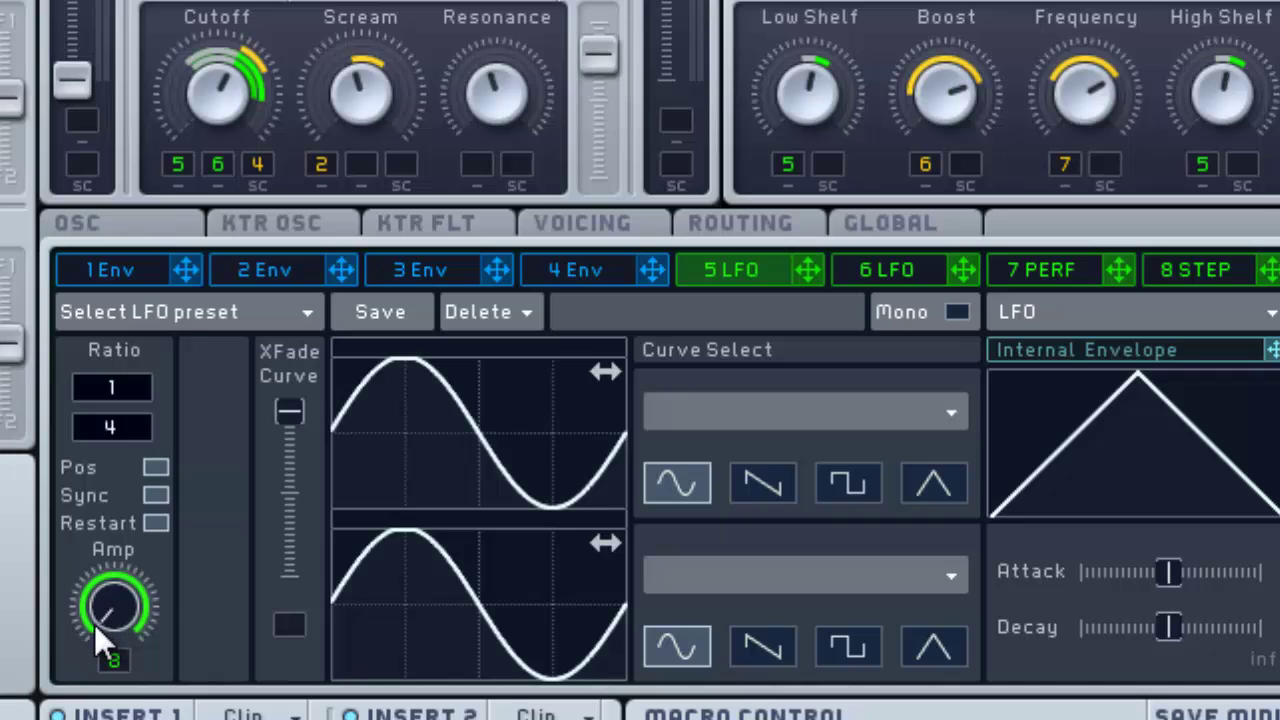
click(856, 272)
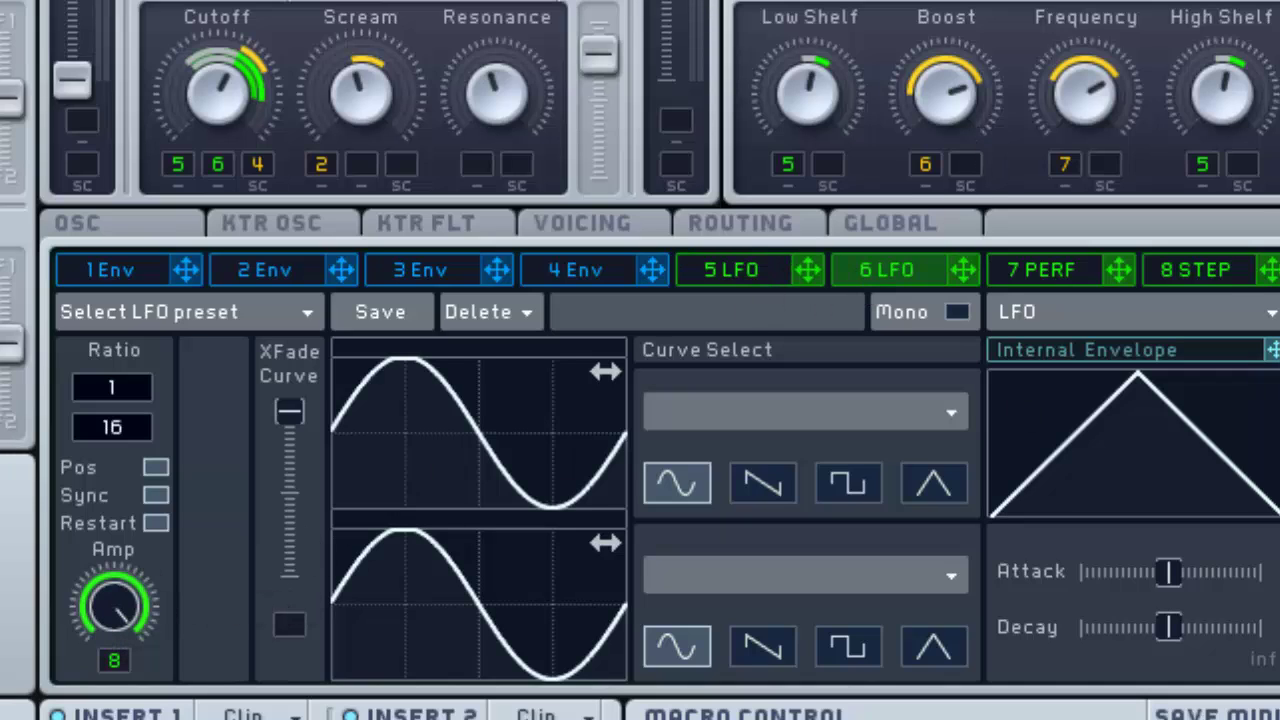
click(1212, 273)
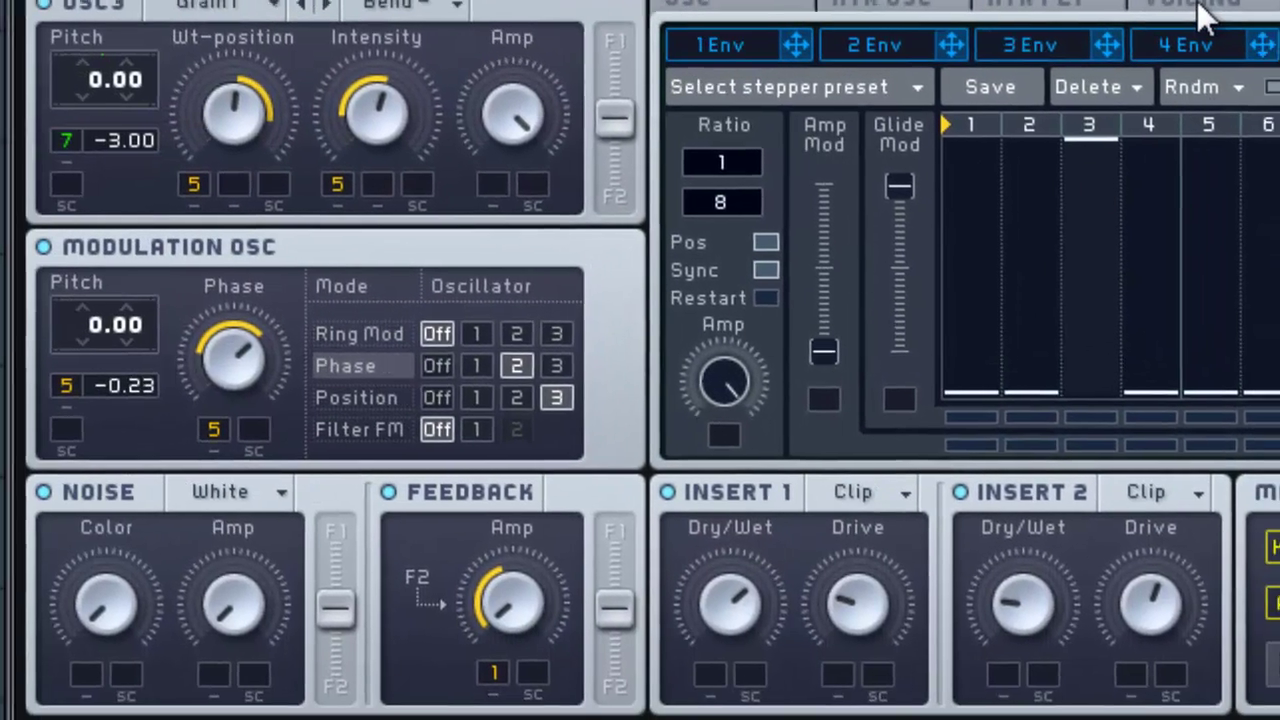
- Return to the Voicing page and leave Insert 1's effect on Clip
click(1216, 8)
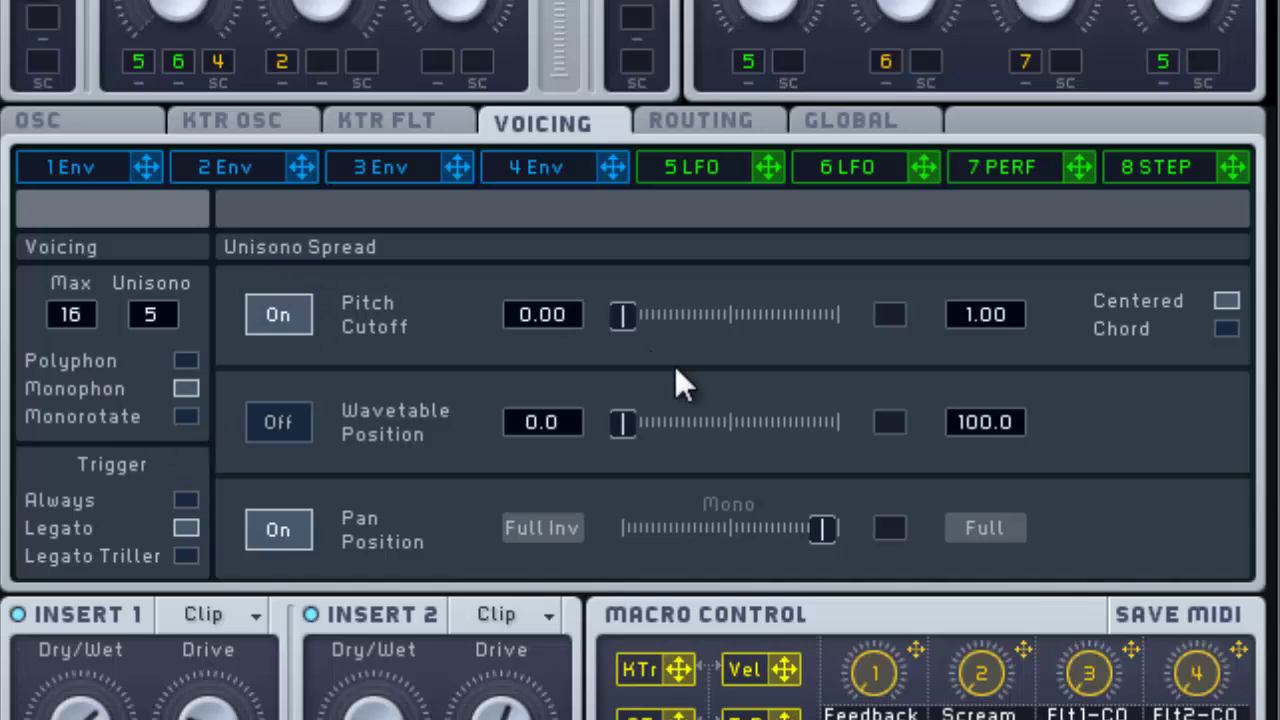
click(256, 611)
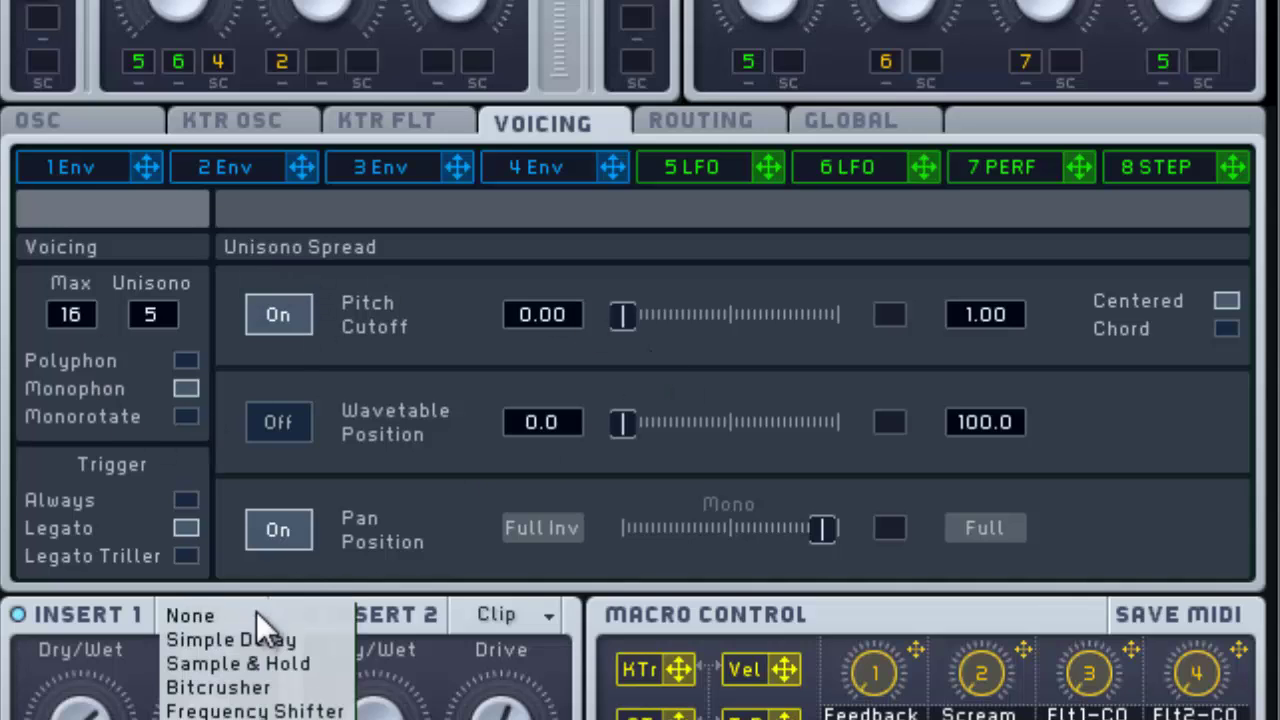
click(322, 585)
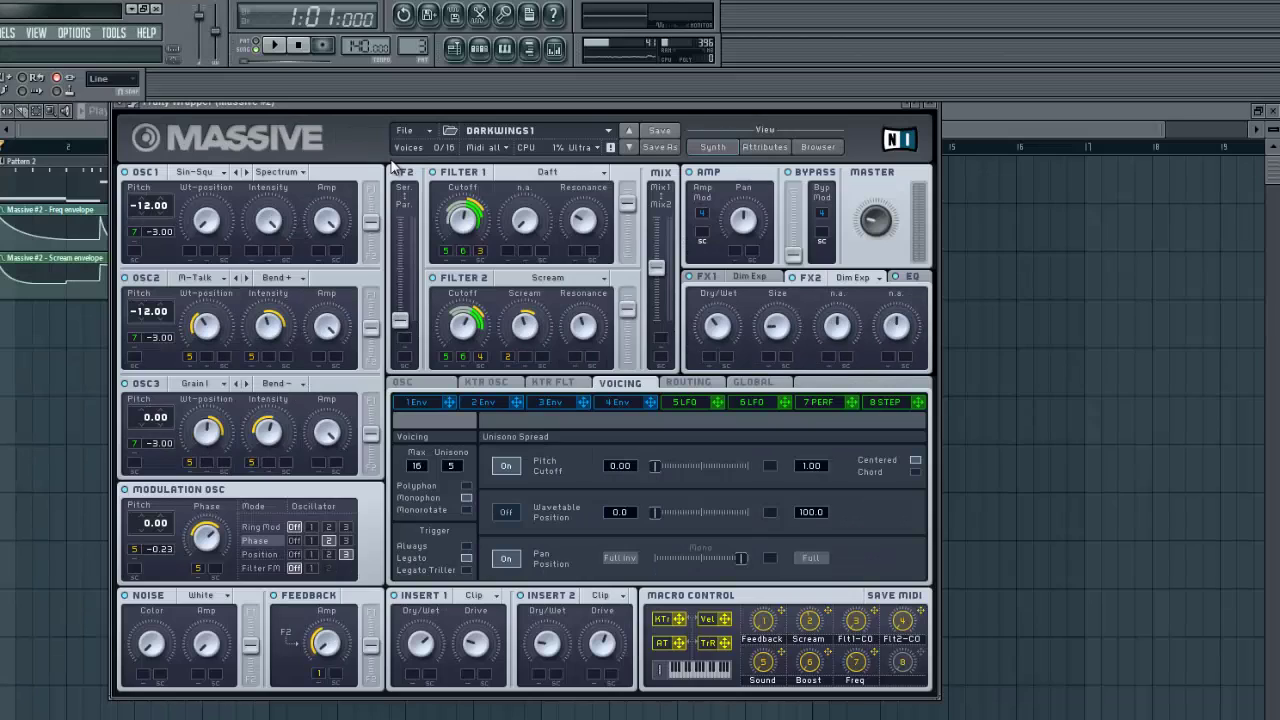
click(272, 47)
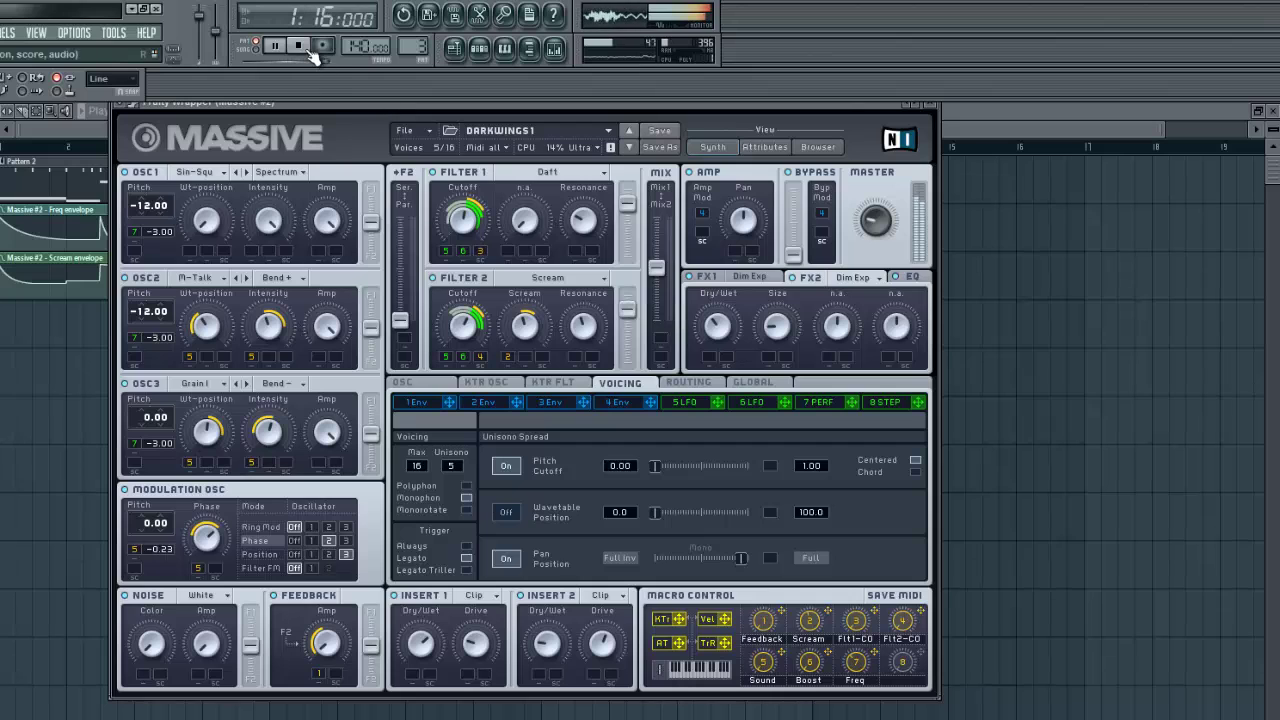
click(305, 48)
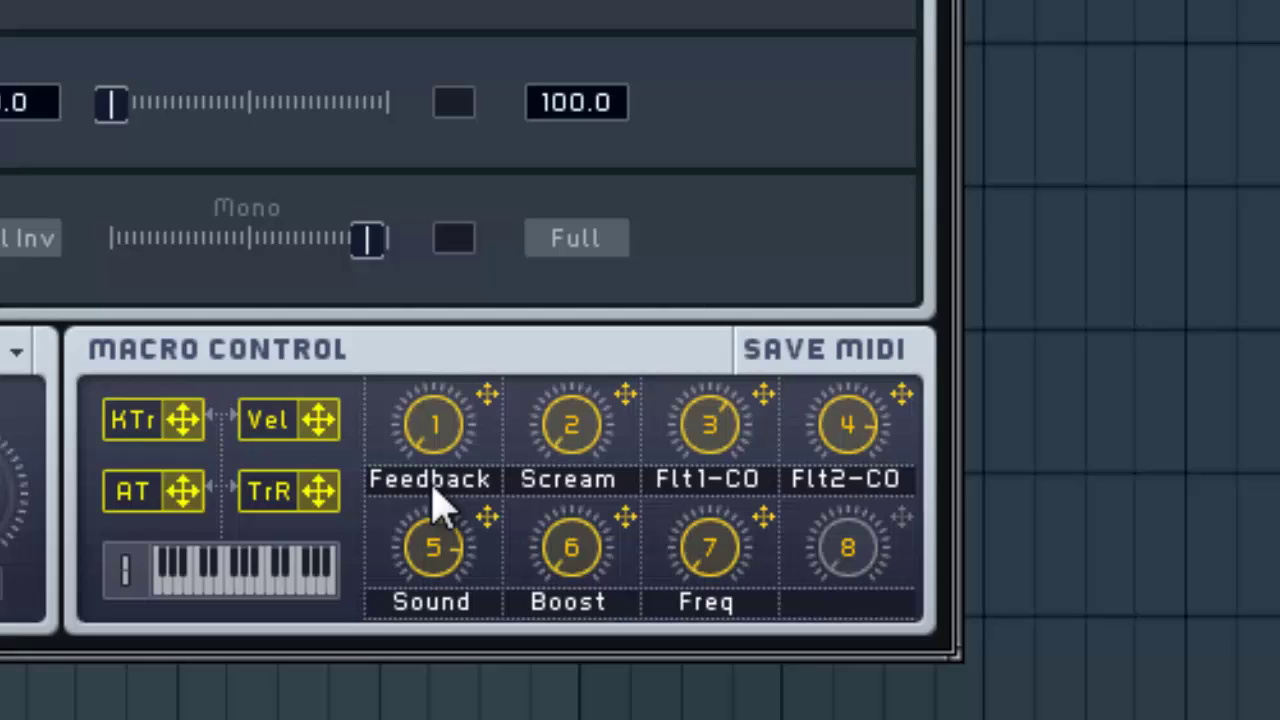
- Turn macro 5 (Sound) fully down and bring the FL Studio playlist forward
drag(435, 545, 435, 610)
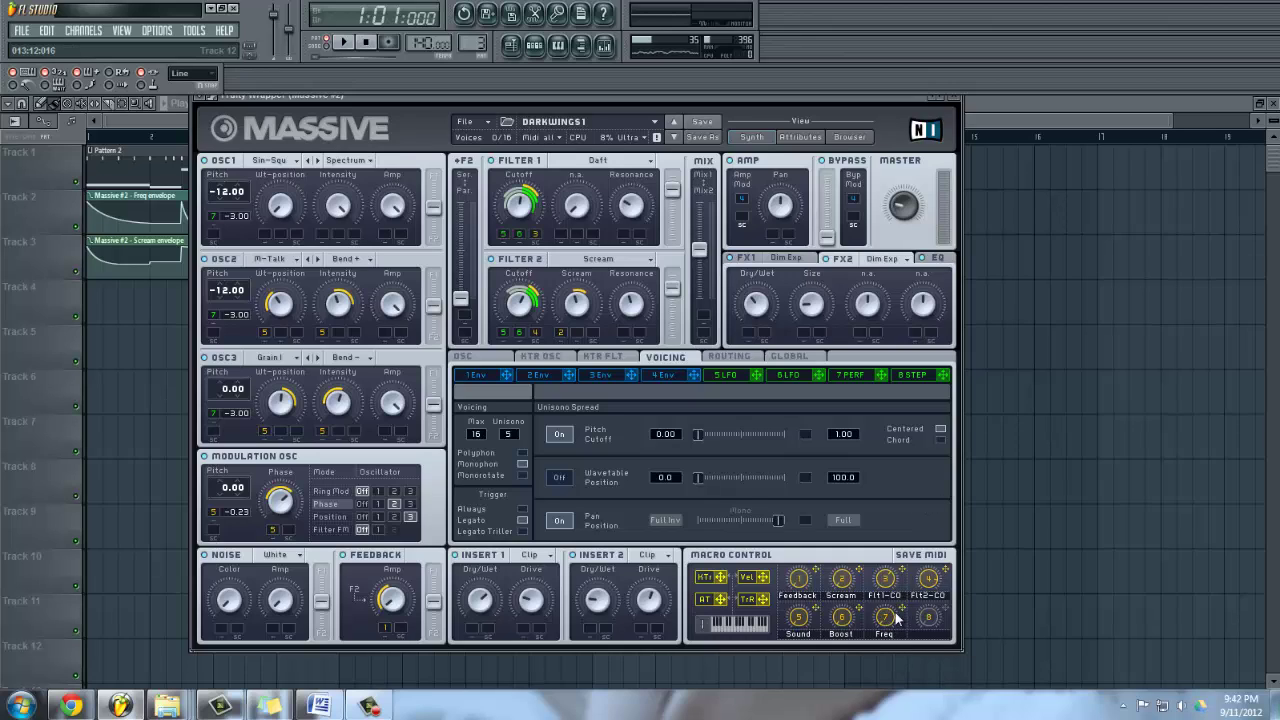
click(159, 120)
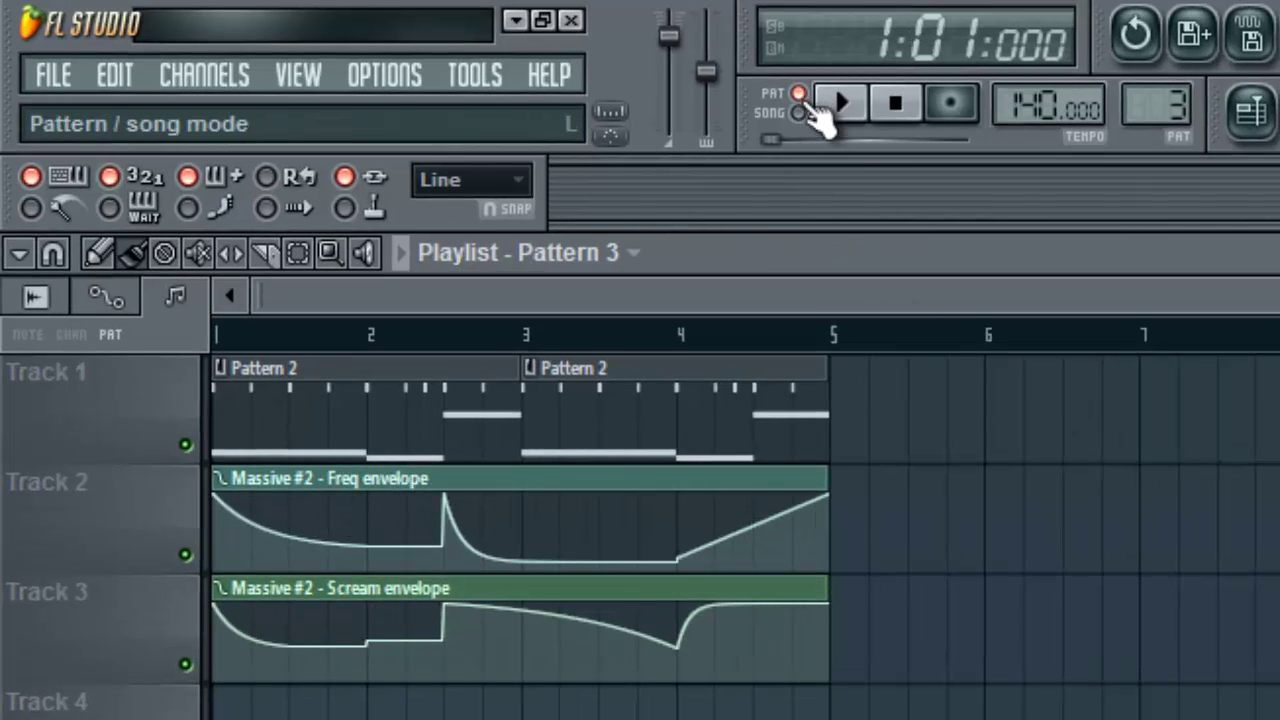
- Switch FL Studio to SONG mode, play the four-bar arrangement, and stop at bar 1
click(799, 113)
click(842, 108)
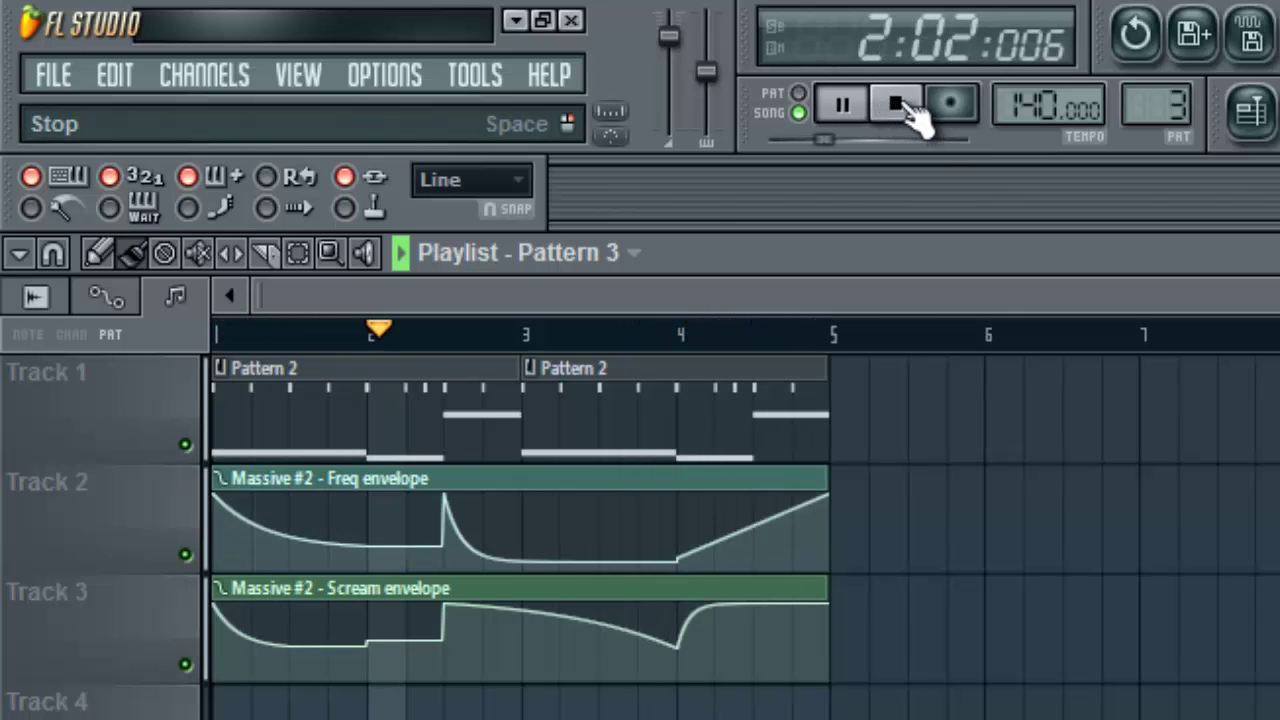
click(897, 106)
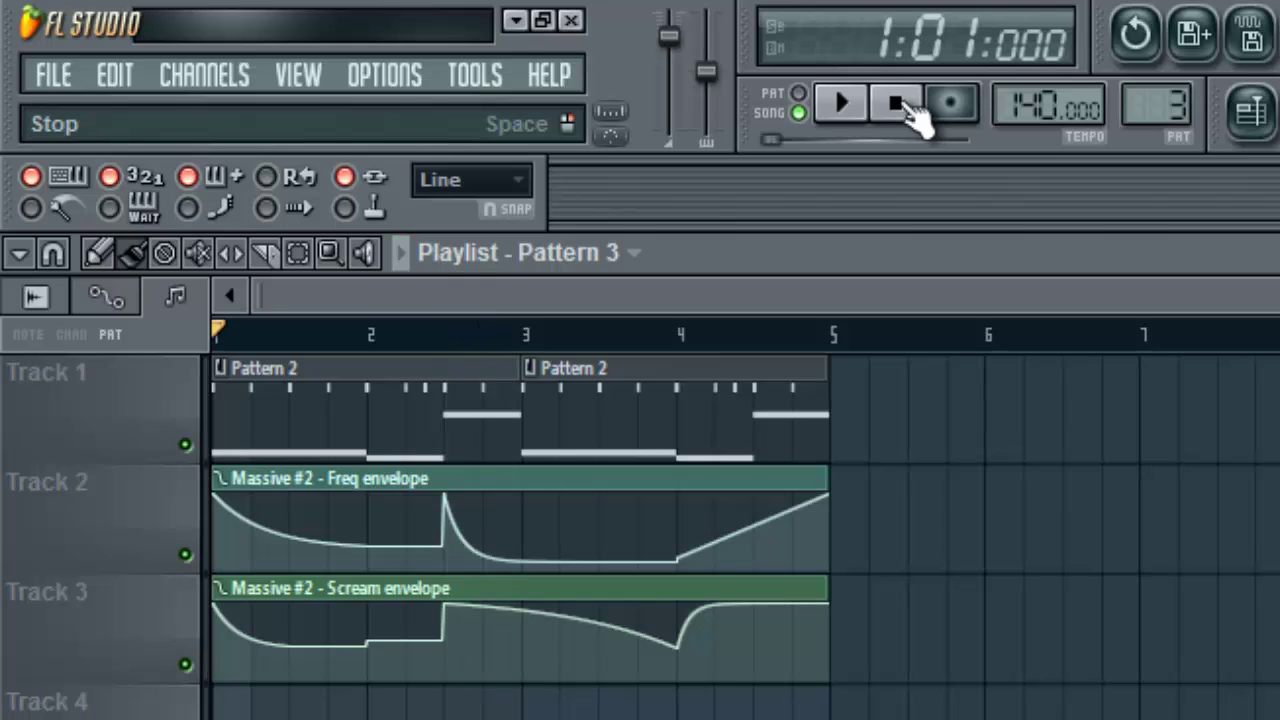